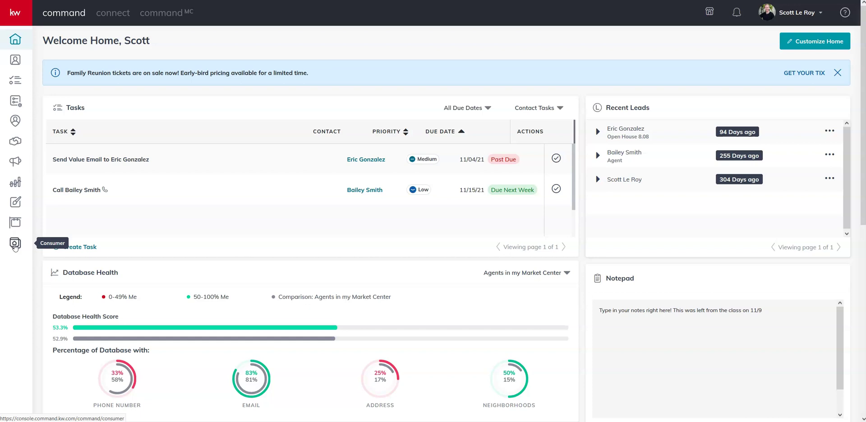
Step: From Consumer > Landing Pages, create a new page as a lead-generation landing page
click(15, 244)
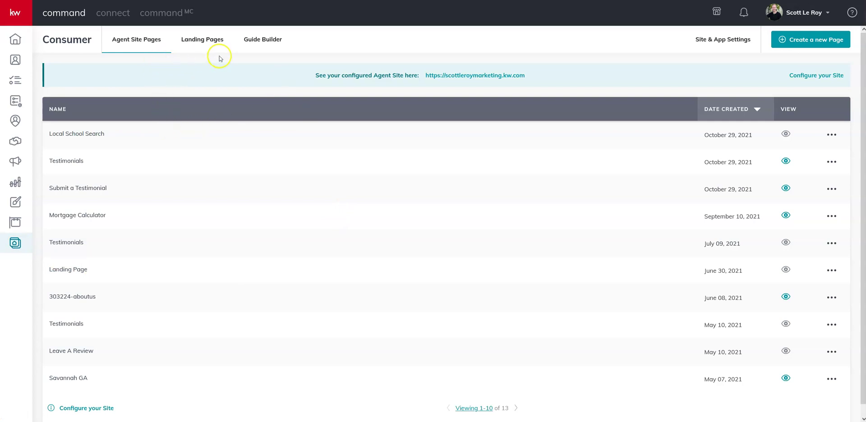
click(198, 42)
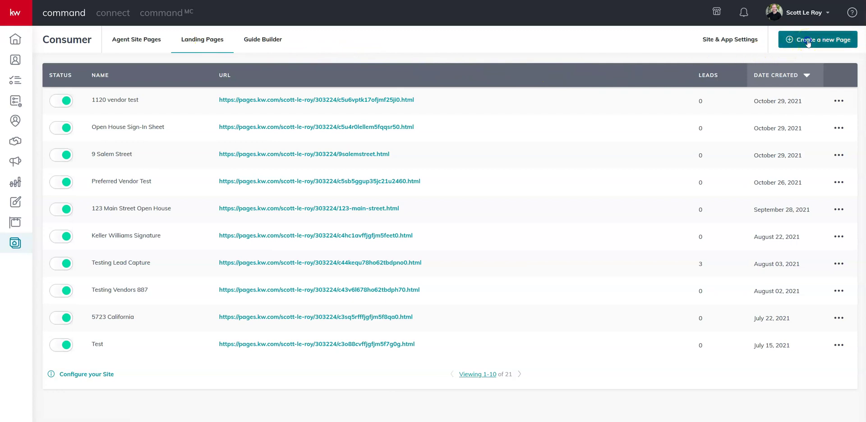
click(807, 42)
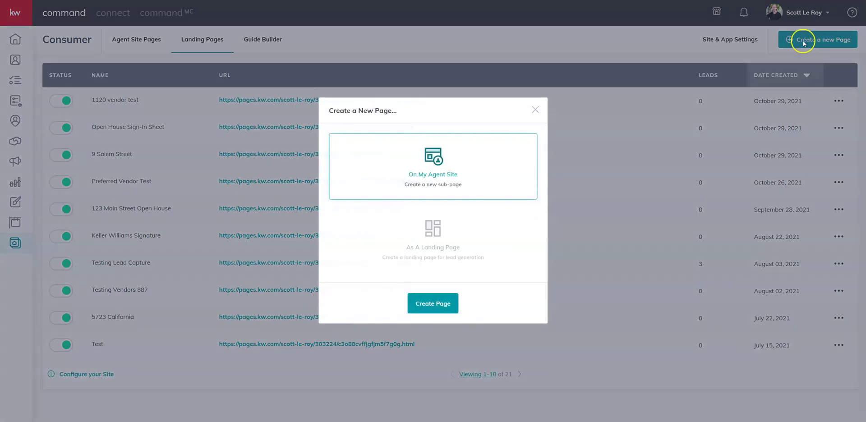
click(408, 248)
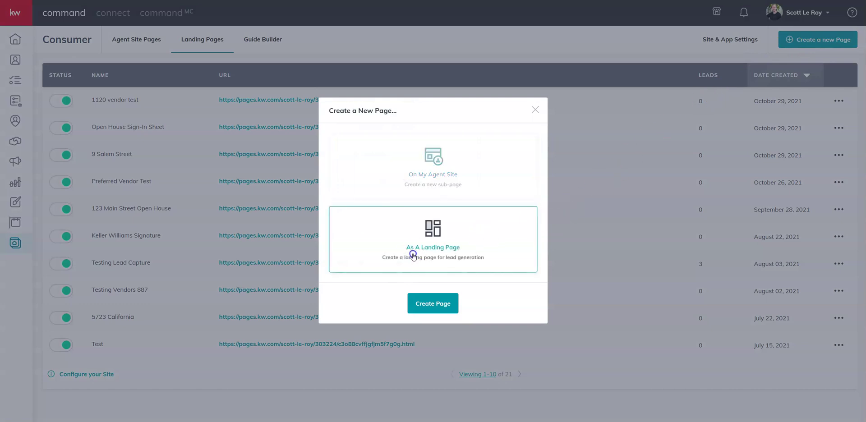
click(433, 308)
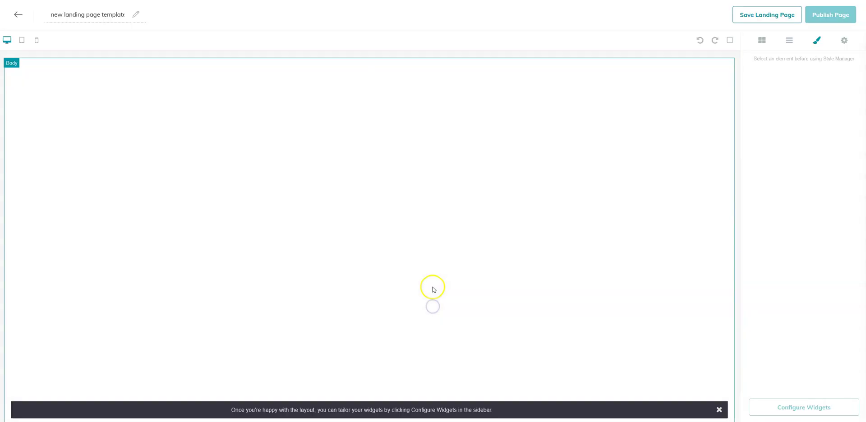
Step: Name the page with the street address copied from Notepad followed by ' - Open House'
click(114, 15)
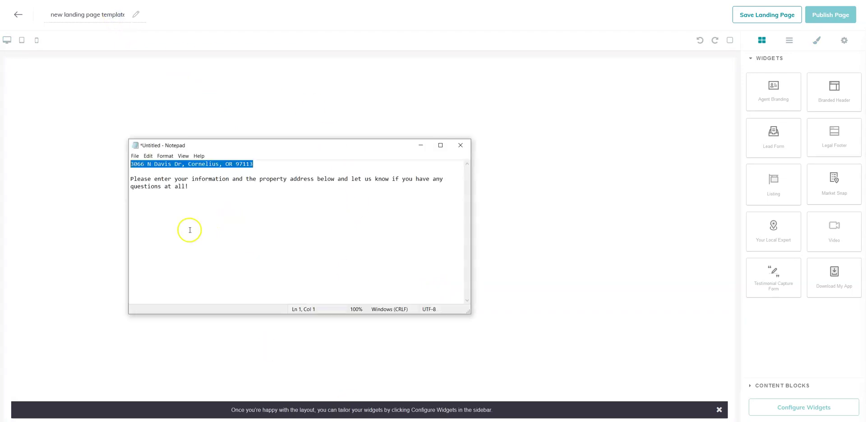
click(190, 228)
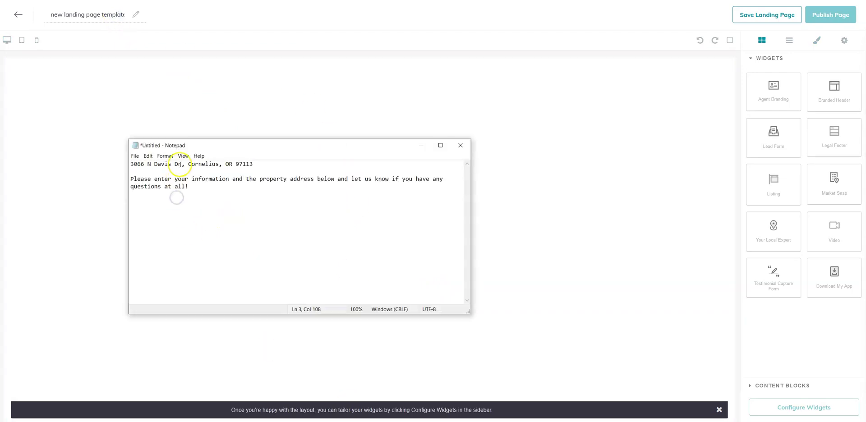
drag(181, 164, 120, 164)
key(ctrl+c)
click(83, 16)
key(ctrl+v)
text(- OPEN)
key(BackSpace)
key(BackSpace)
key(BackSpace)
text(pen House)
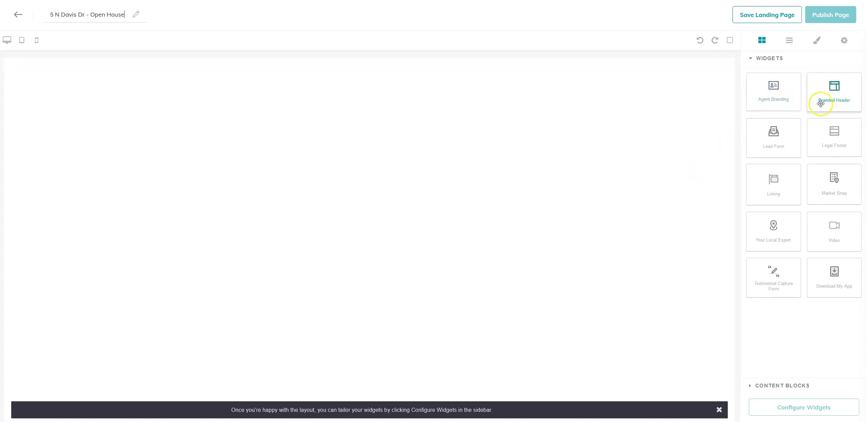
Step: Place Branded Header, Listing, Lead Form and Legal Footer widgets top to bottom on the canvas
drag(820, 104, 543, 123)
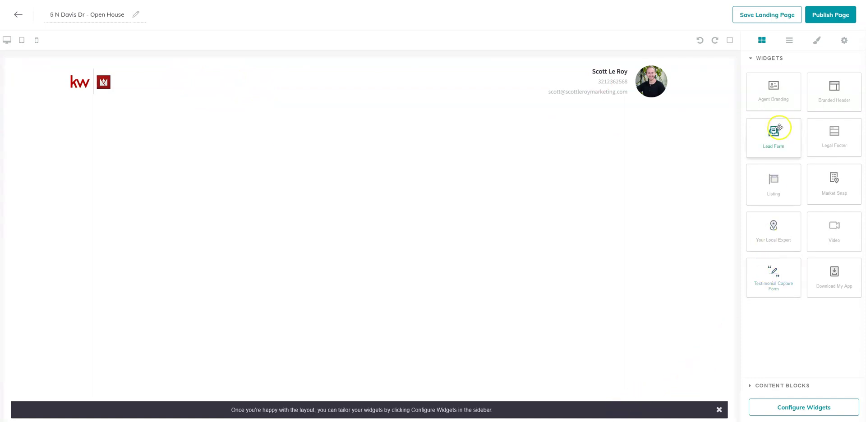
drag(780, 196, 576, 197)
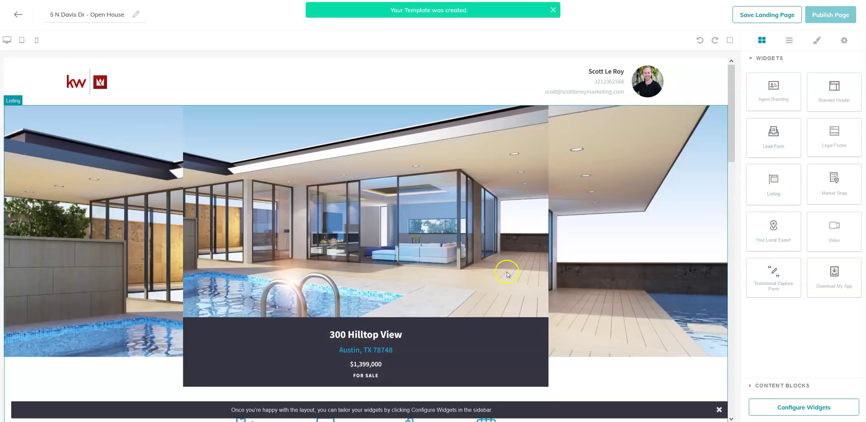
scroll(507, 269, down, 4)
scroll(564, 222, down, 15)
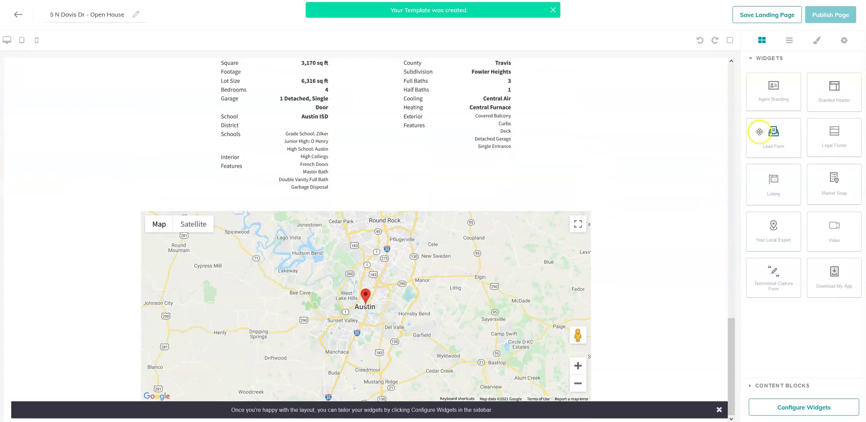
drag(767, 128, 658, 409)
scroll(586, 347, down, 5)
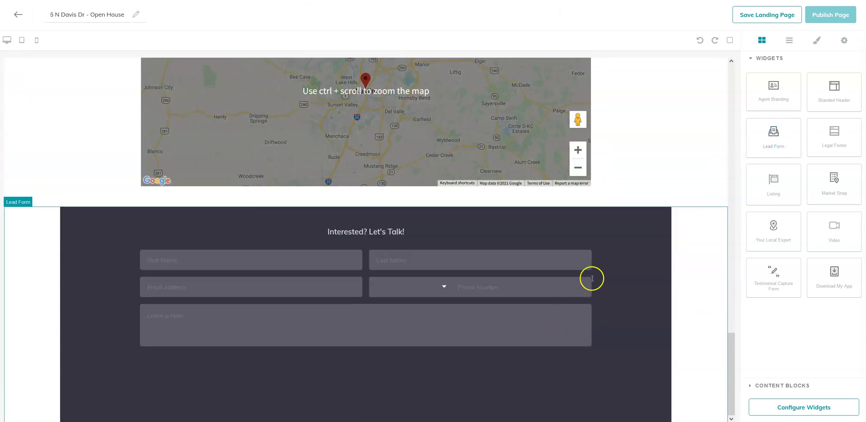
drag(835, 130, 585, 203)
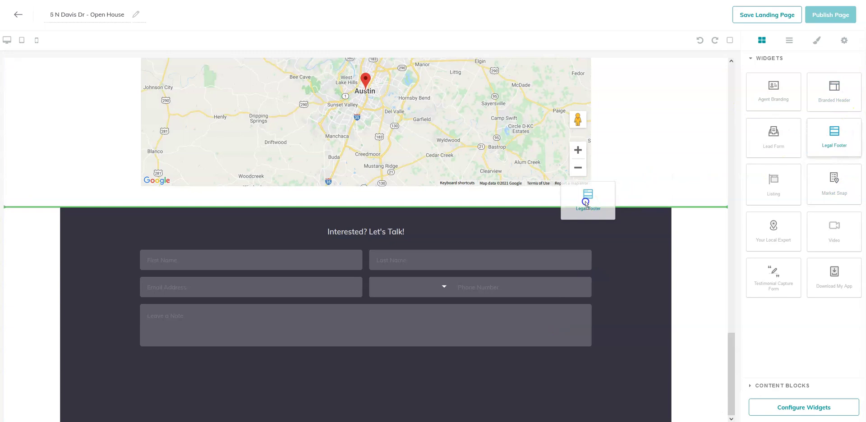
drag(586, 203, 565, 398)
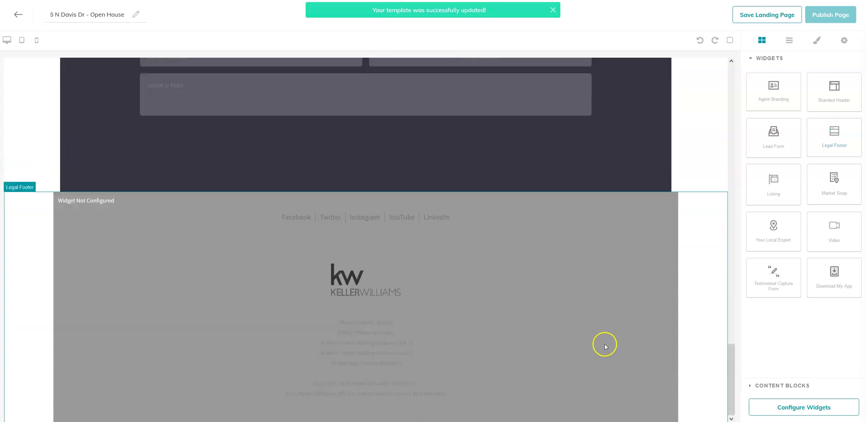
scroll(604, 347, up, 20)
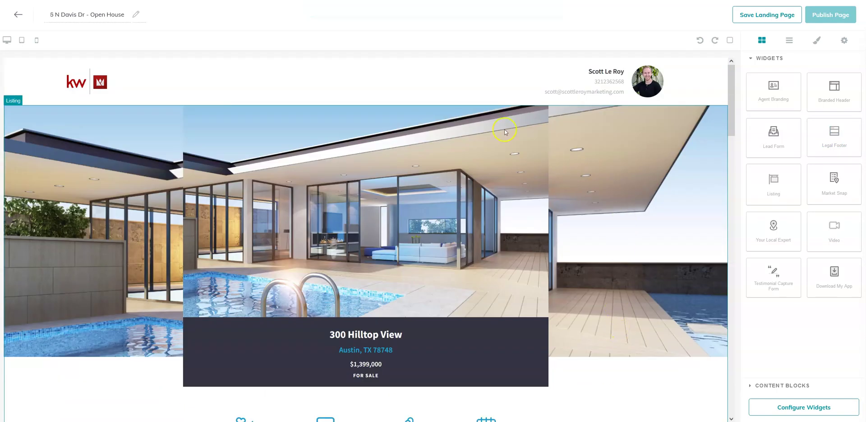
Step: Set the Branded Header's Header Text to 'Welcome To Our Open House' and apply it
click(355, 91)
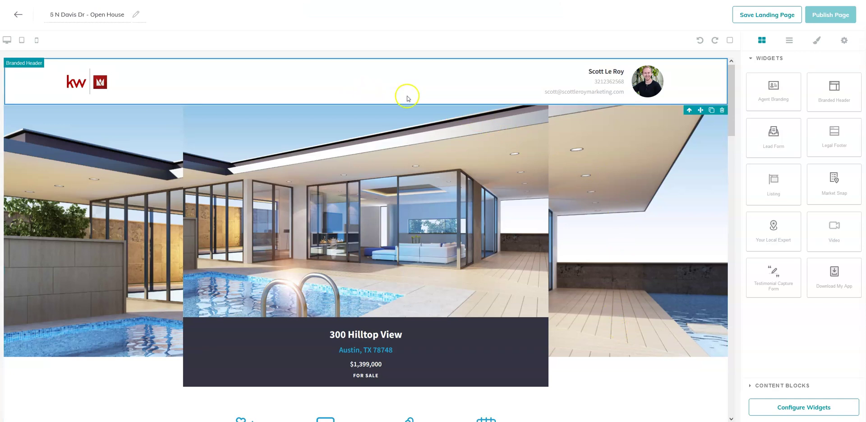
click(779, 408)
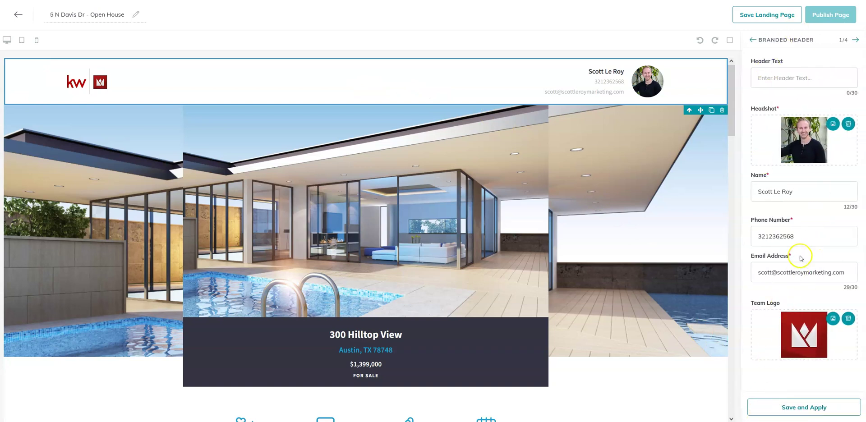
click(770, 83)
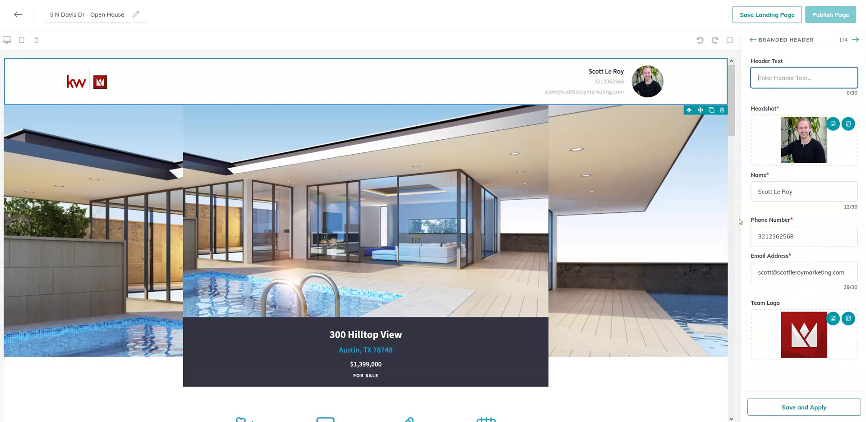
text(Welcome To Our Open House!)
click(755, 401)
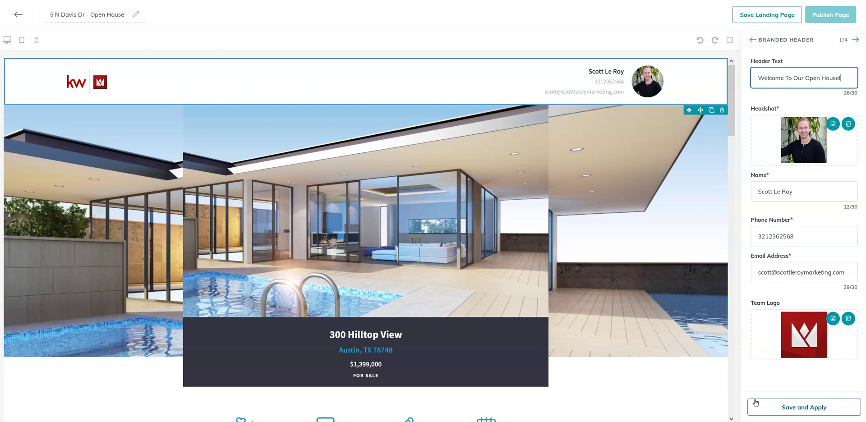
click(779, 412)
click(782, 408)
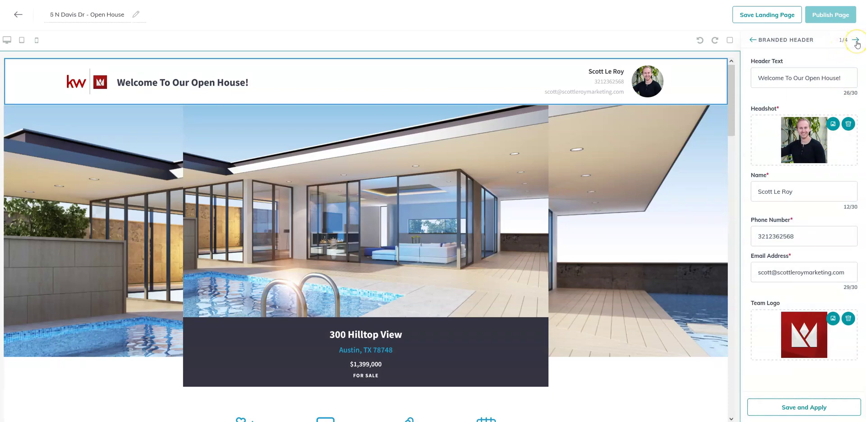
Step: Search listings by the address from Notepad and select the matching $400,000 property
click(855, 40)
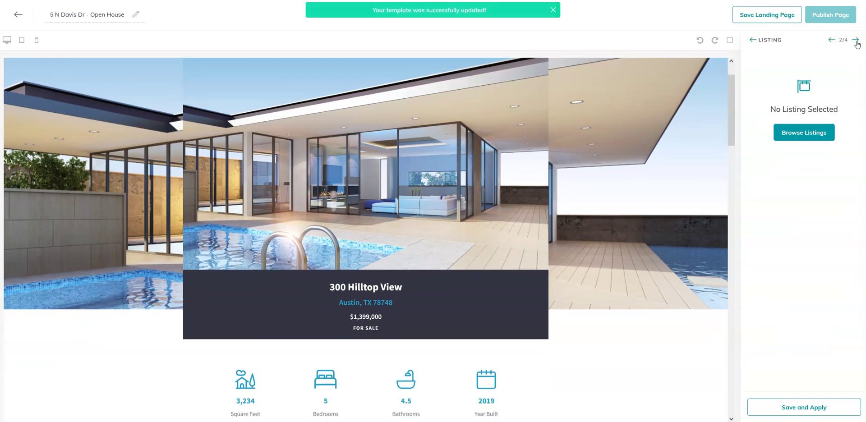
click(809, 133)
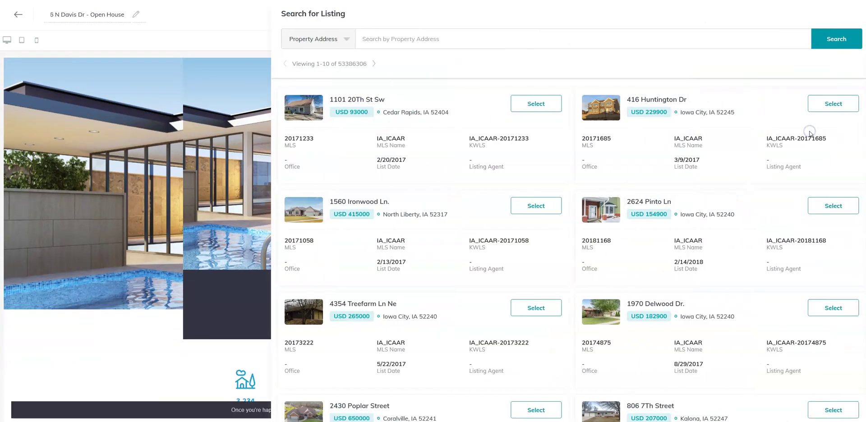
click(314, 41)
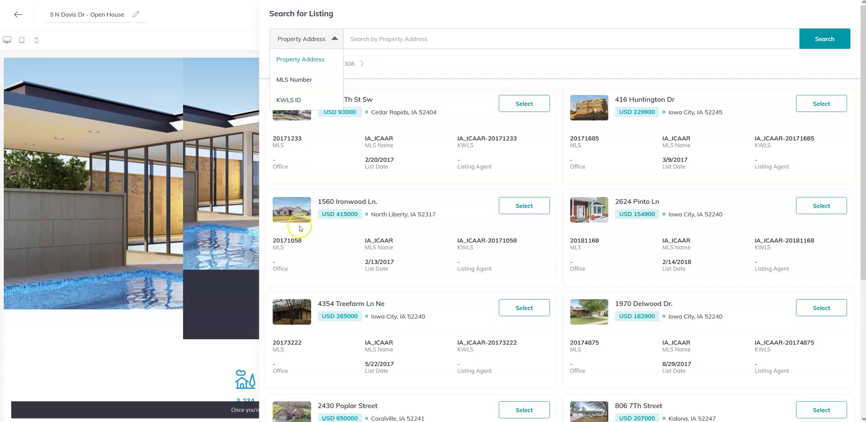
key(alt+Tab)
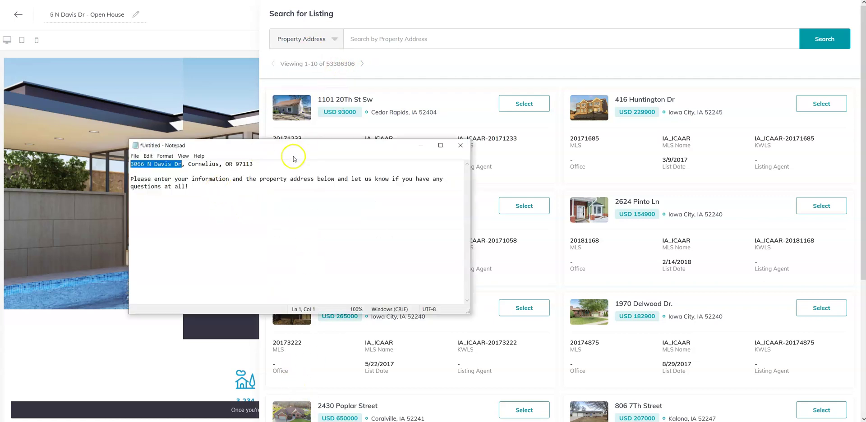
drag(261, 164, 129, 165)
click(374, 38)
key(ctrl+v)
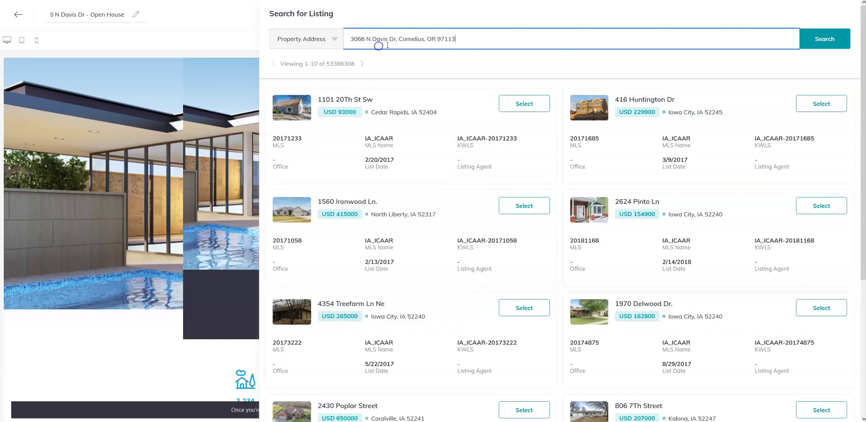
click(825, 38)
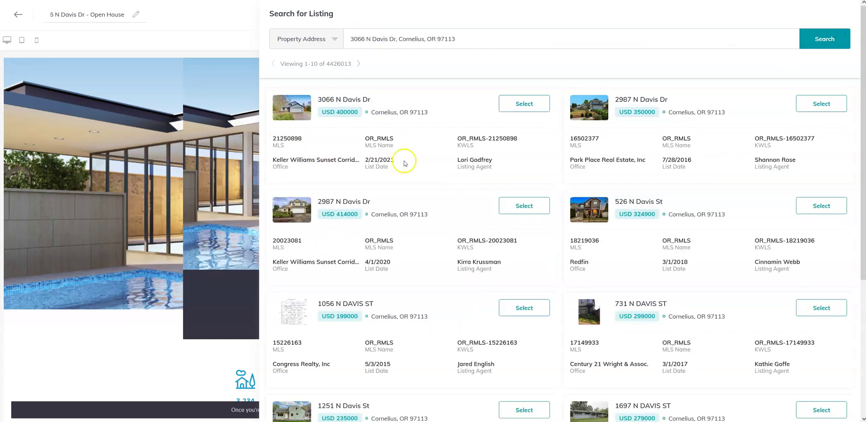
click(517, 107)
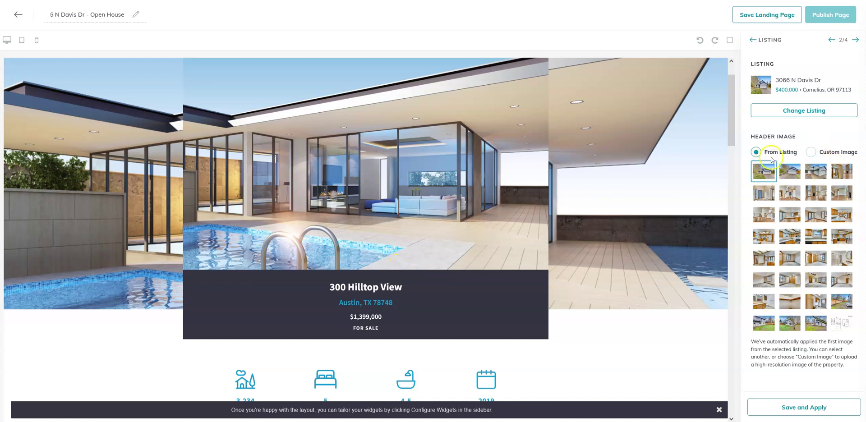
Step: Apply the chosen listing to the page and advance to the Legal Footer (3/4) settings
click(785, 408)
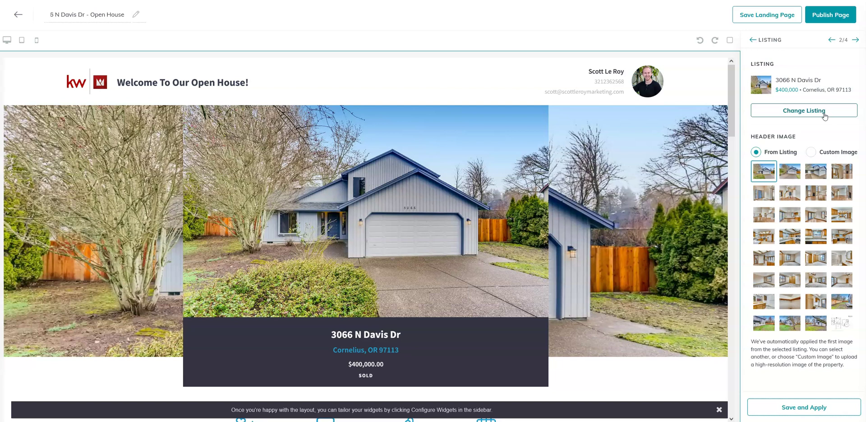
click(854, 40)
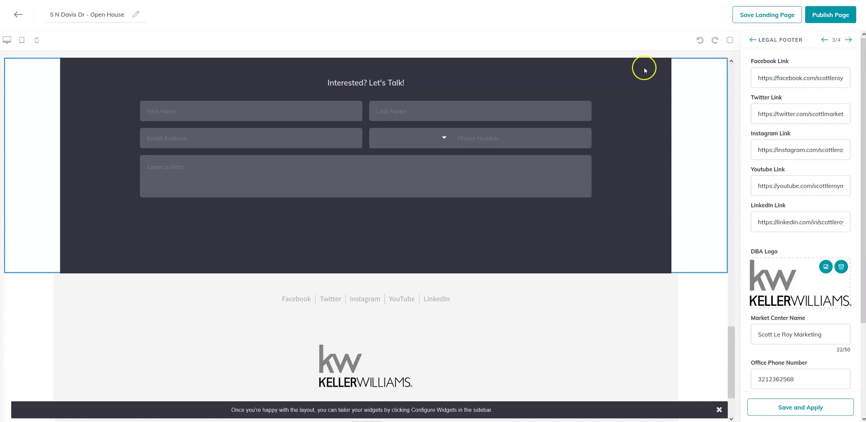
Step: Save the legal footer and paste the prepared Notepad sentence into the lead form's Form Header Text
click(799, 401)
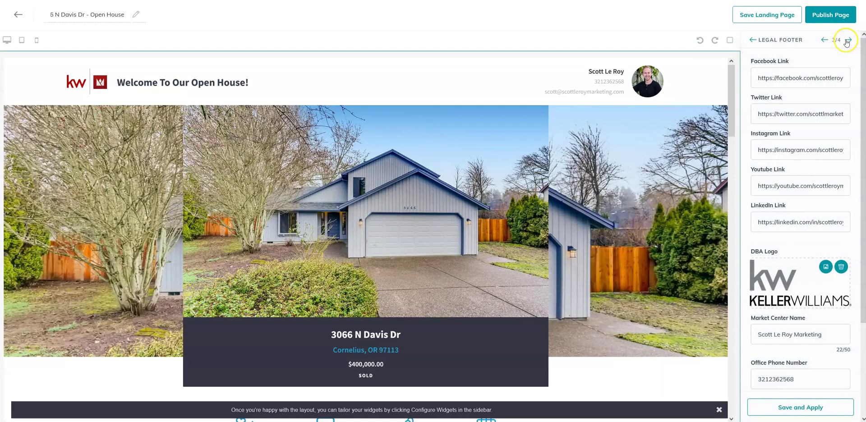
click(847, 40)
scroll(646, 115, up, 3)
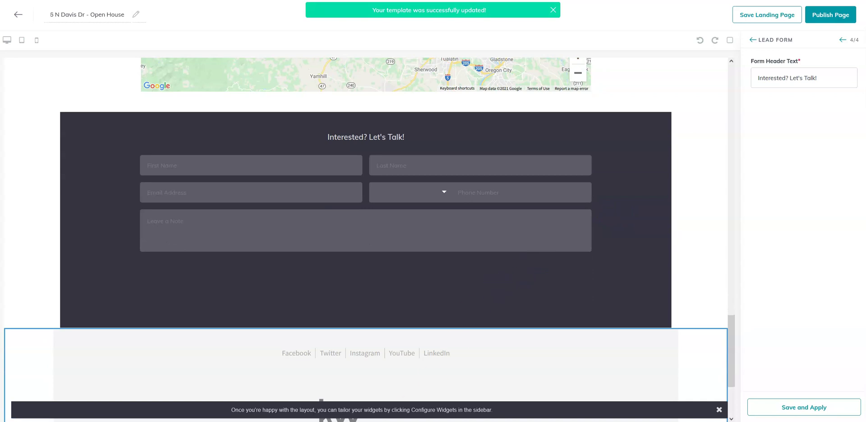
key(alt+Tab)
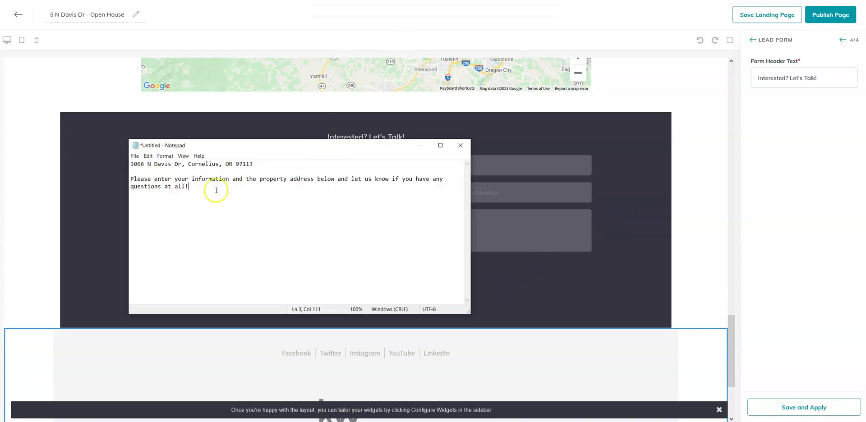
drag(190, 187, 110, 180)
click(779, 82)
key(ctrl+a)
key(ctrl+v)
Step: Apply the new lead form header and check it on the page
click(790, 411)
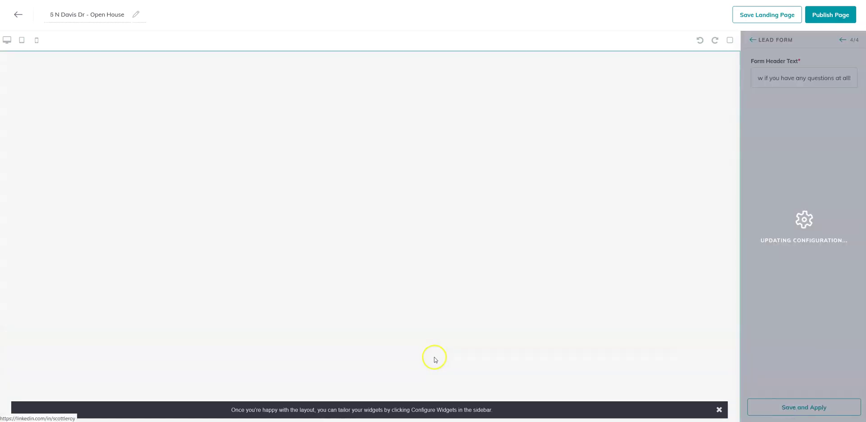
scroll(634, 275, down, 15)
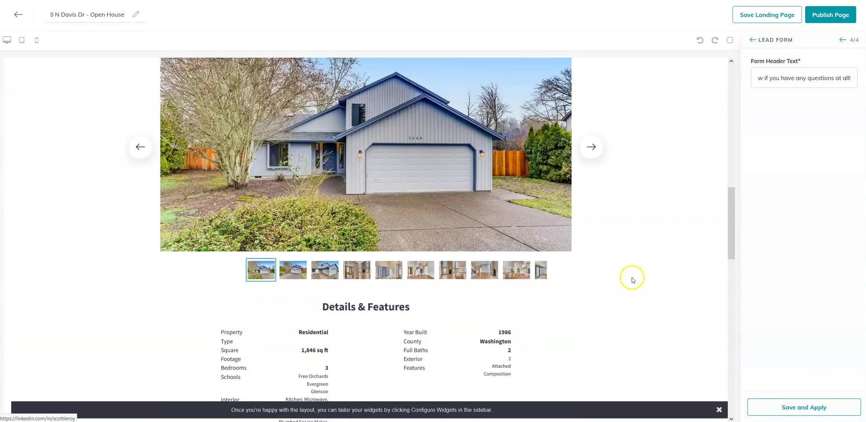
scroll(632, 284, up, 3)
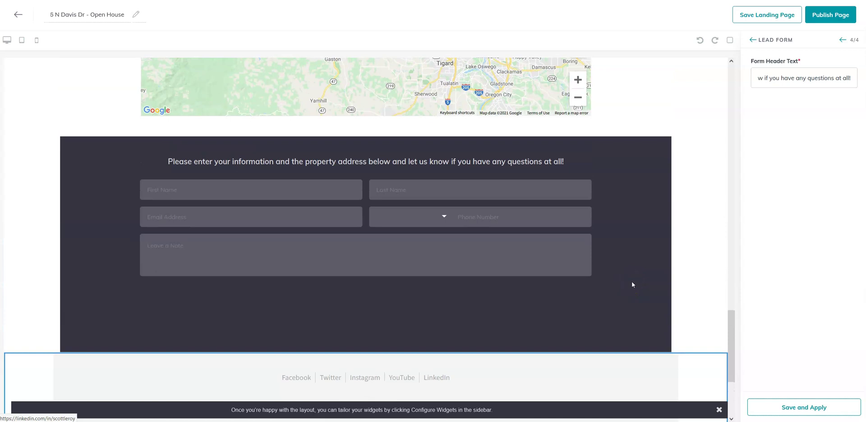
click(623, 286)
click(113, 132)
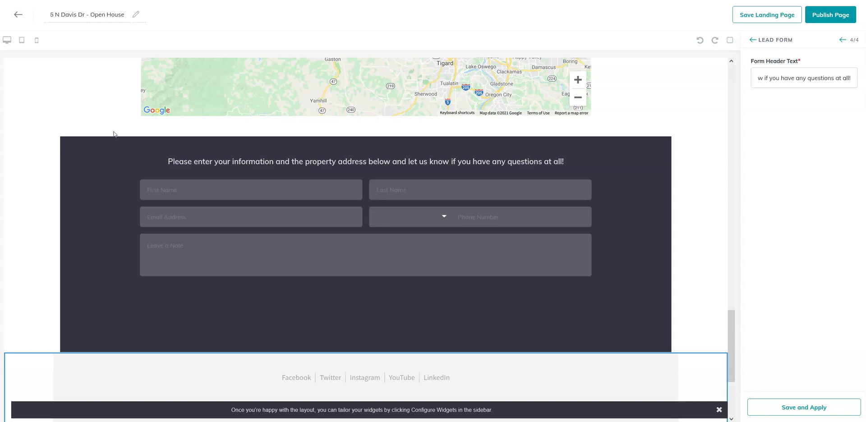
Step: Save the lead form, publish and confirm the page, and review it in the Landing Pages list
click(834, 407)
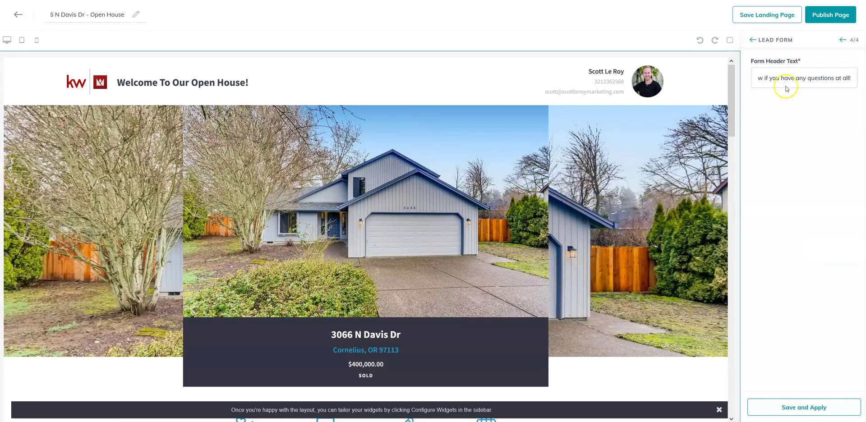
click(837, 23)
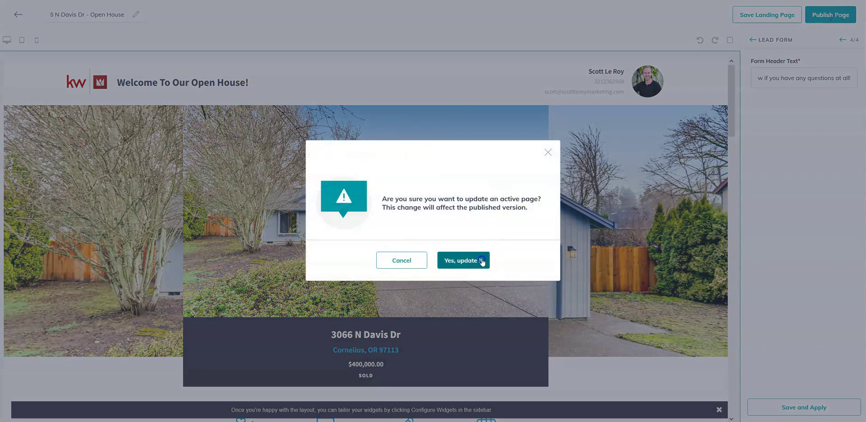
click(481, 261)
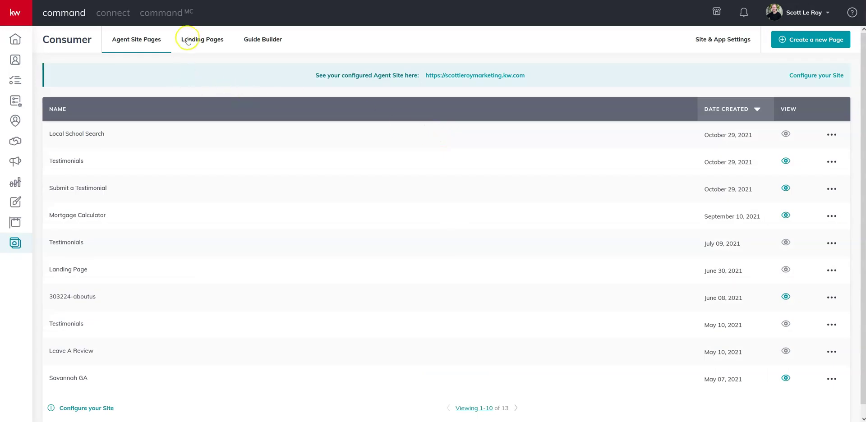
click(202, 41)
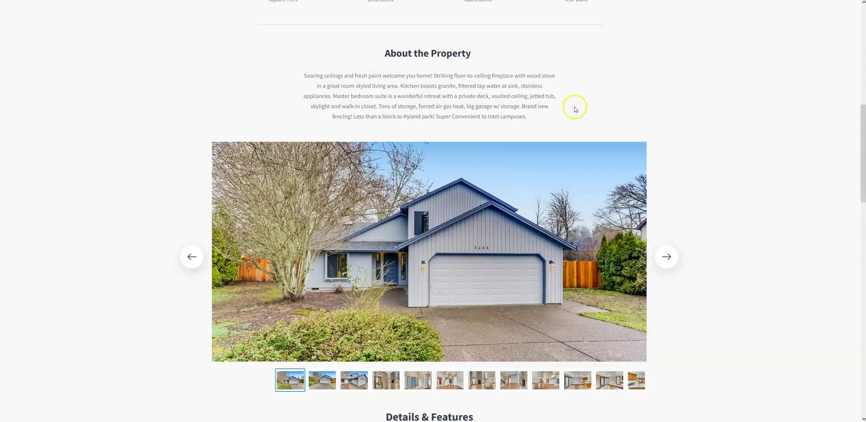
scroll(565, 114, down, 10)
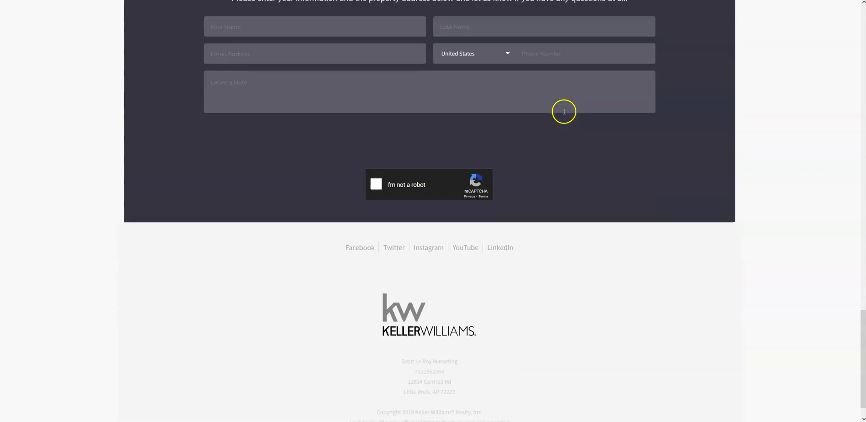
scroll(420, 334, up, 20)
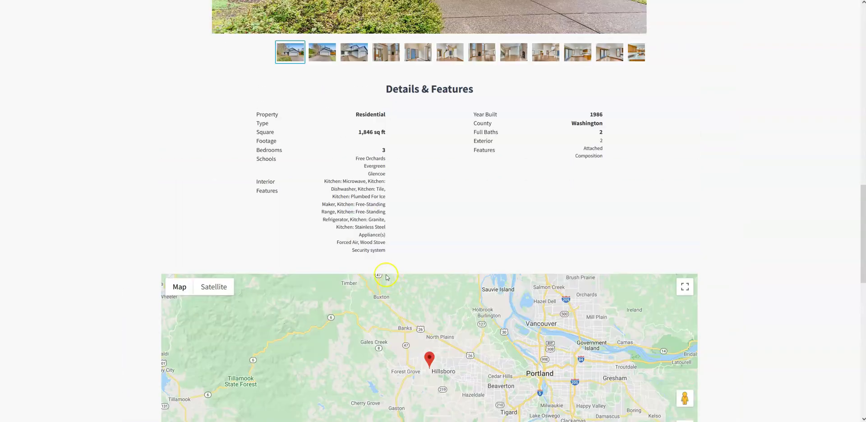
key(ctrl+w)
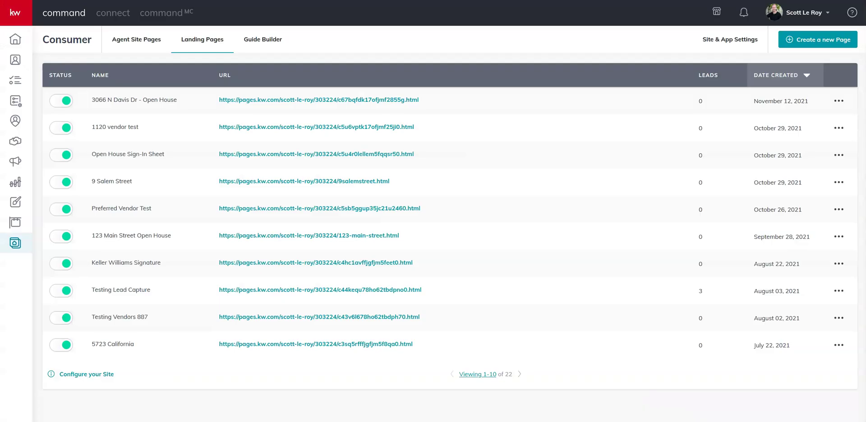
Step: Replace the generated URL code with 'open-house' in the page's Change URL dialog and create it
click(838, 101)
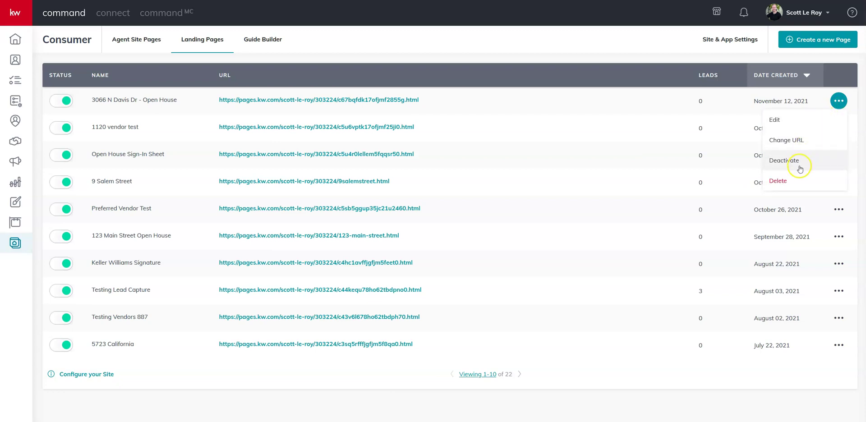
click(794, 143)
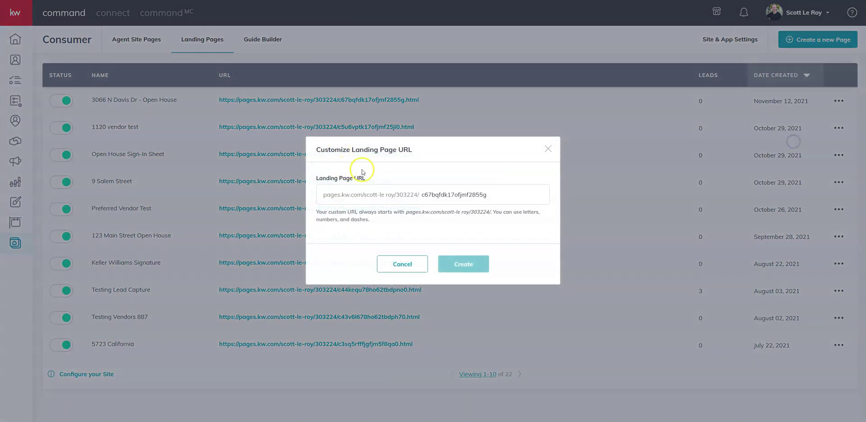
drag(423, 195, 508, 194)
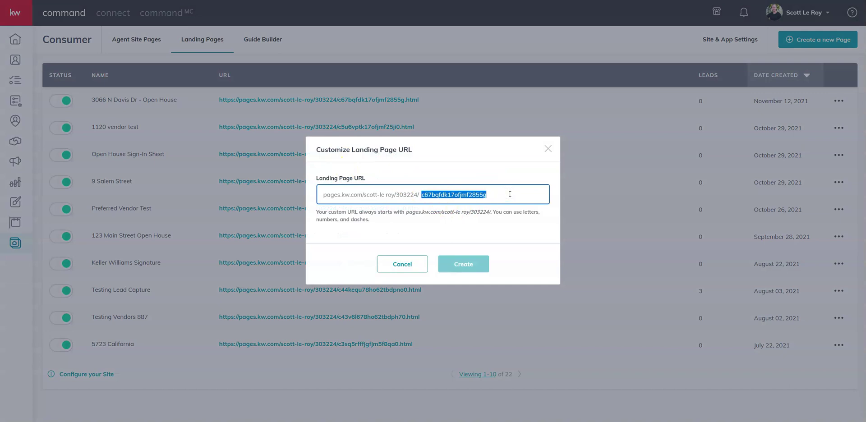
text(open-house)
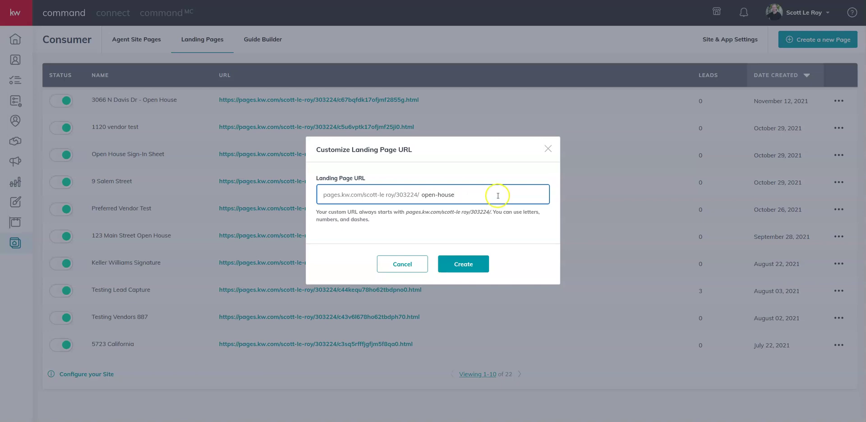
click(437, 196)
drag(437, 195, 434, 197)
click(457, 199)
click(468, 258)
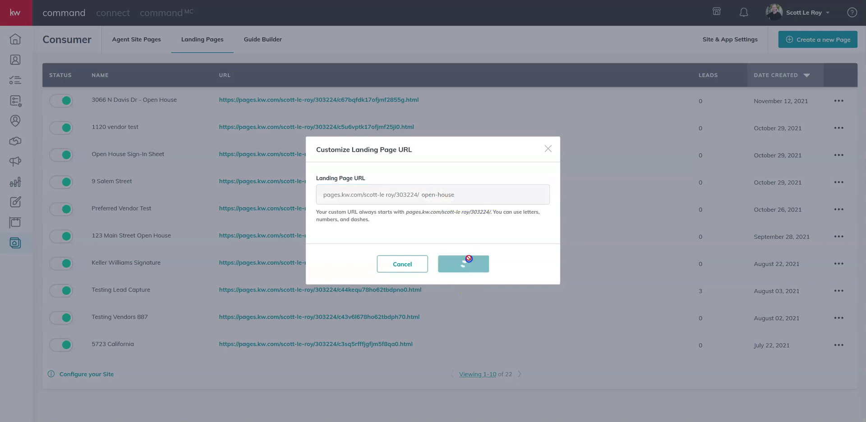